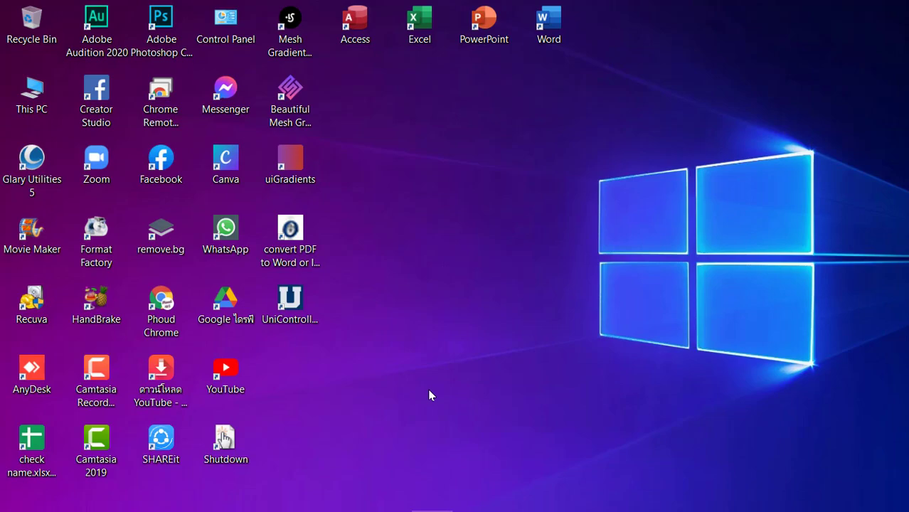
{"action": "key", "text": "super"}
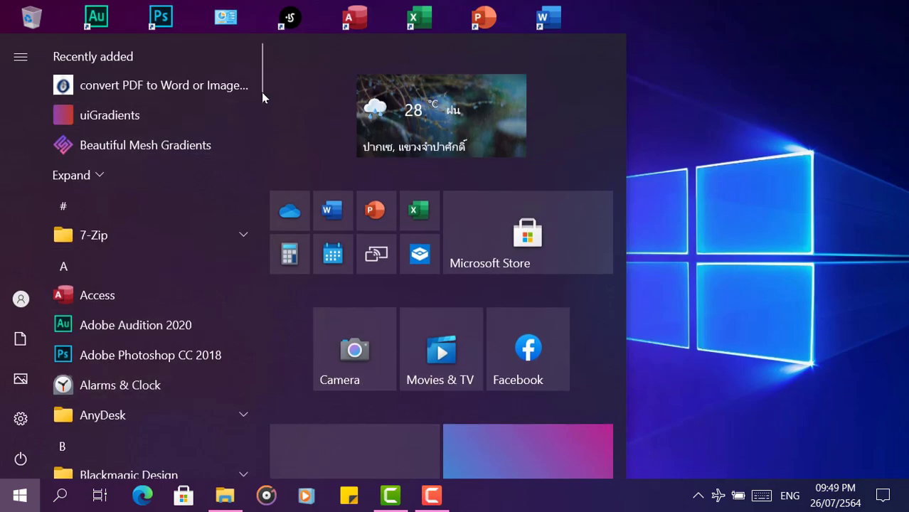
{"action": "scroll", "coordinate": [252, 256], "scroll_direction": "down", "scroll_amount": 5}
{"action": "scroll", "coordinate": [254, 261], "scroll_direction": "down", "scroll_amount": 5}
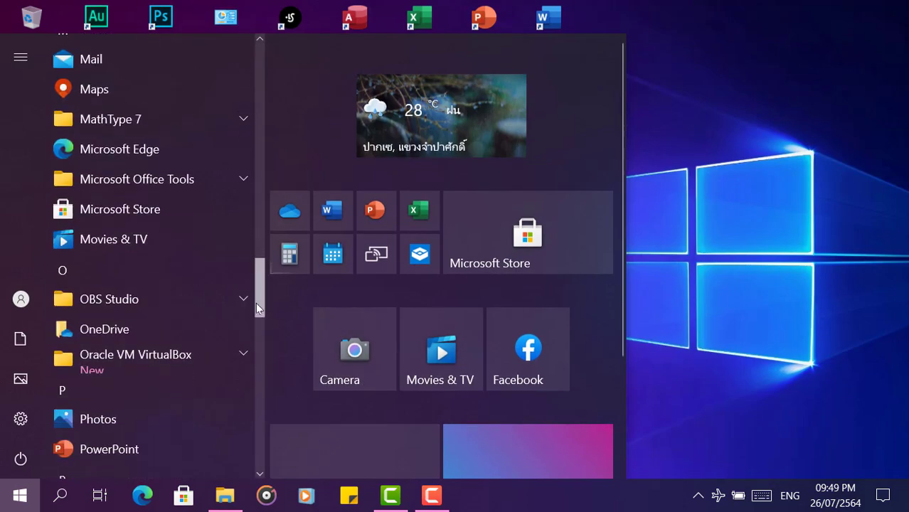
{"action": "scroll", "coordinate": [258, 288], "scroll_direction": "down", "scroll_amount": 2}
{"action": "scroll", "coordinate": [259, 322], "scroll_direction": "down", "scroll_amount": 5}
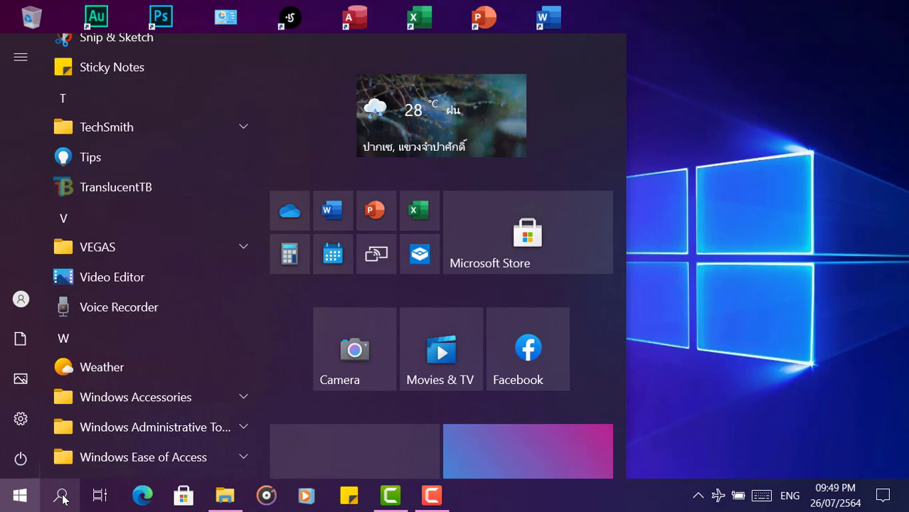
{"action": "left_click", "coordinate": [695, 263]}
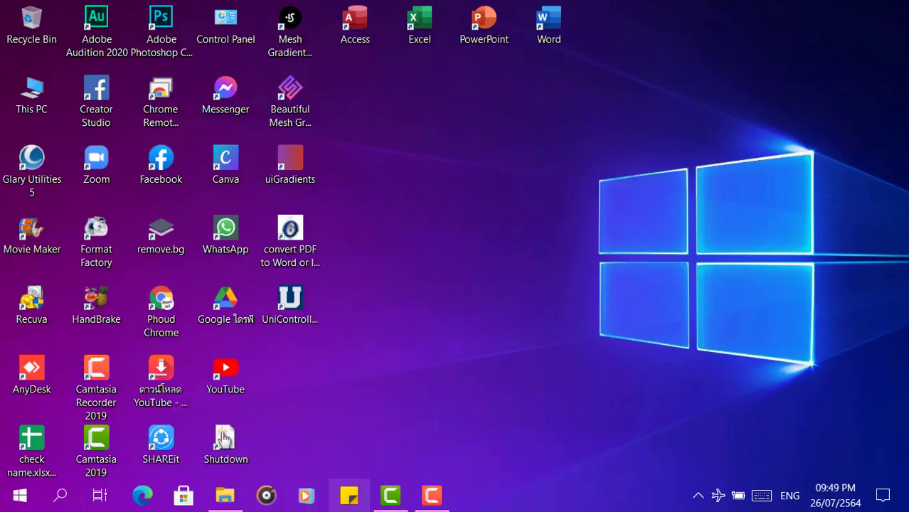
Step: Open Pexels Videos 2495382.mp4 from the video folder on drive D in Photos and pause its playback
{"action": "mouse_move", "coordinate": [224, 506]}
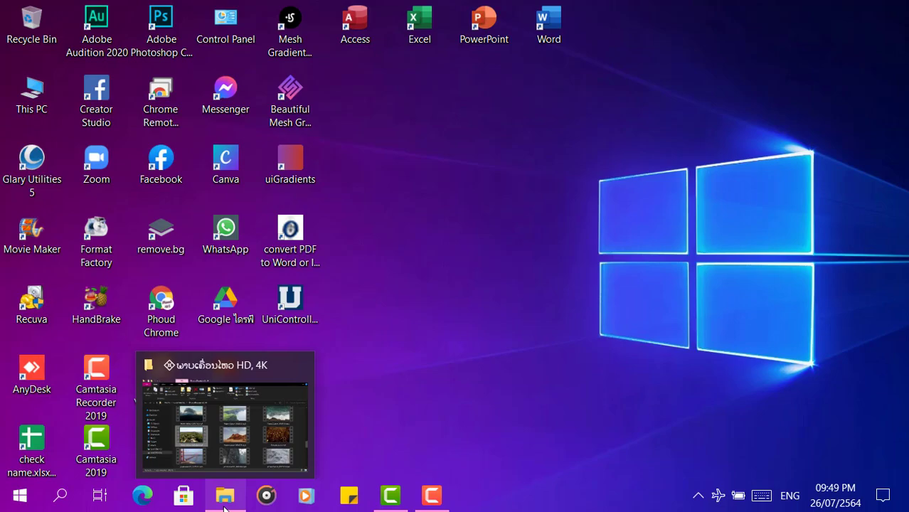
{"action": "left_click", "coordinate": [225, 506]}
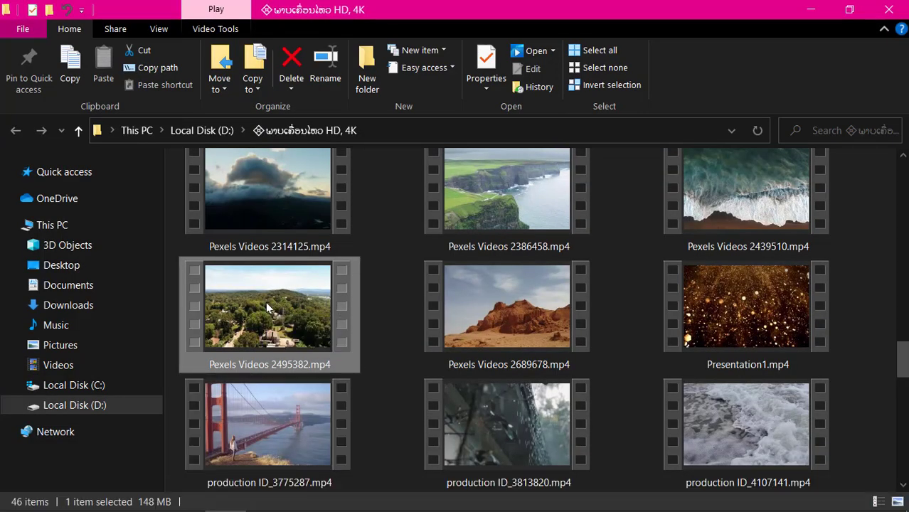
{"action": "right_click", "coordinate": [267, 308]}
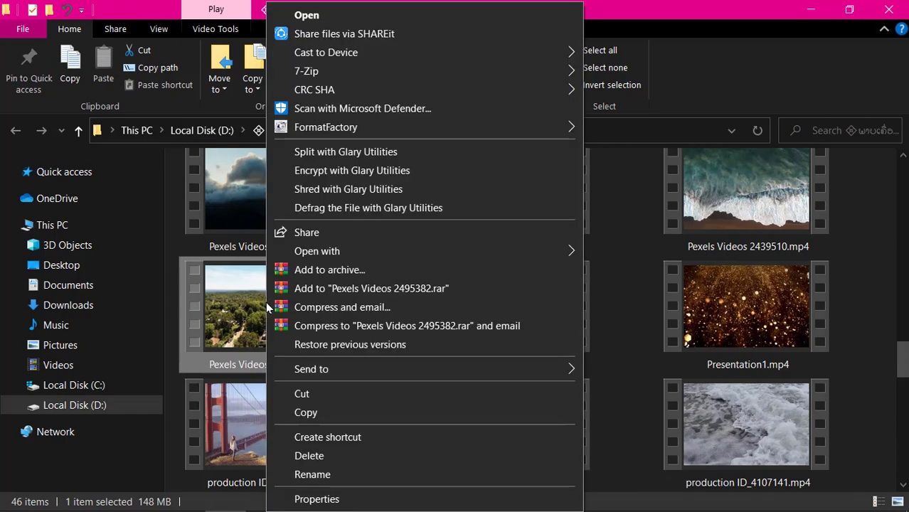
{"action": "mouse_move", "coordinate": [319, 255]}
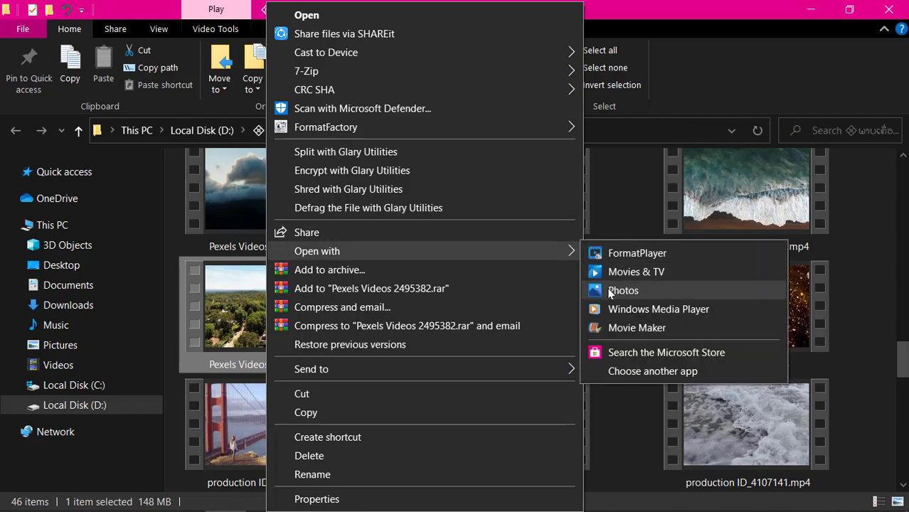
{"action": "left_click", "coordinate": [622, 290]}
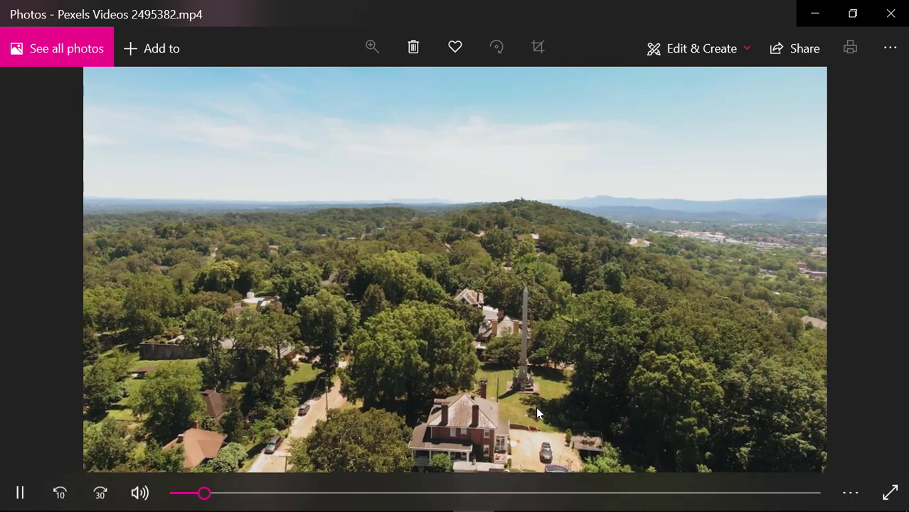
{"action": "left_click", "coordinate": [455, 359]}
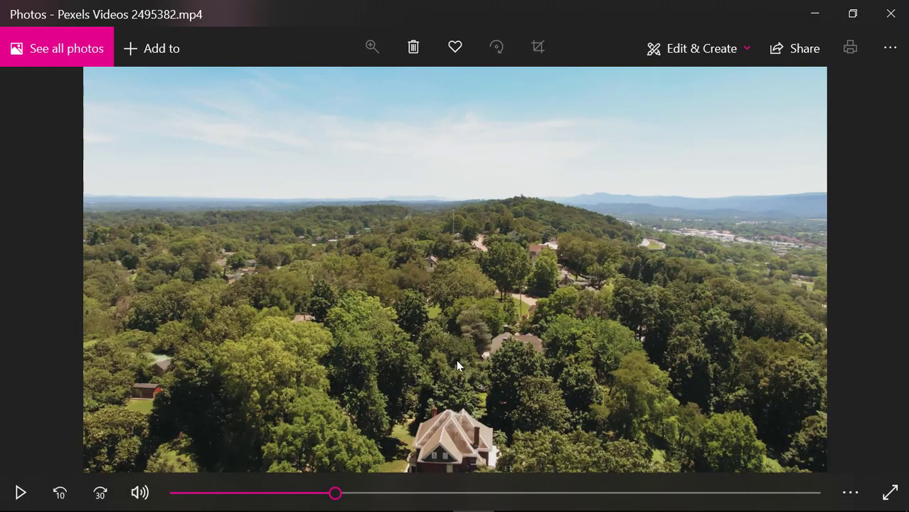
Step: Create a new video with text project from the clip, skipping the naming of the video
{"action": "left_click", "coordinate": [727, 52]}
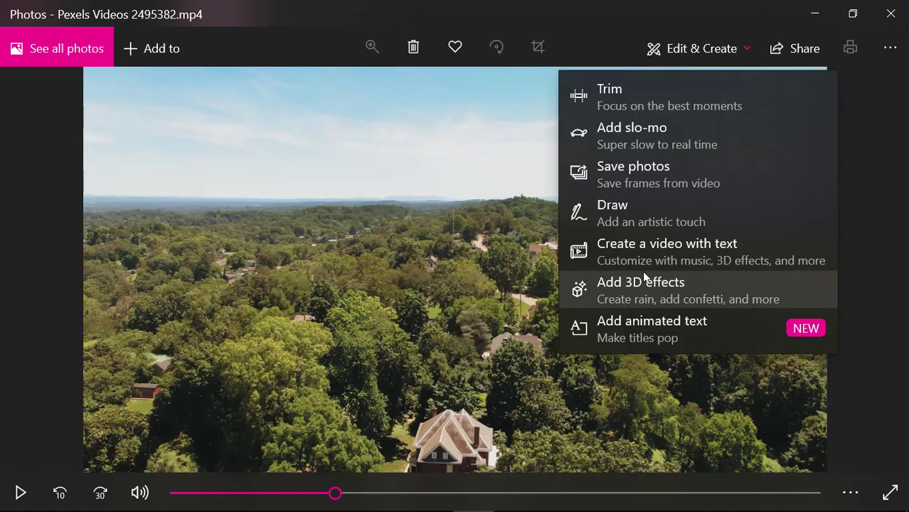
{"action": "left_click", "coordinate": [665, 265]}
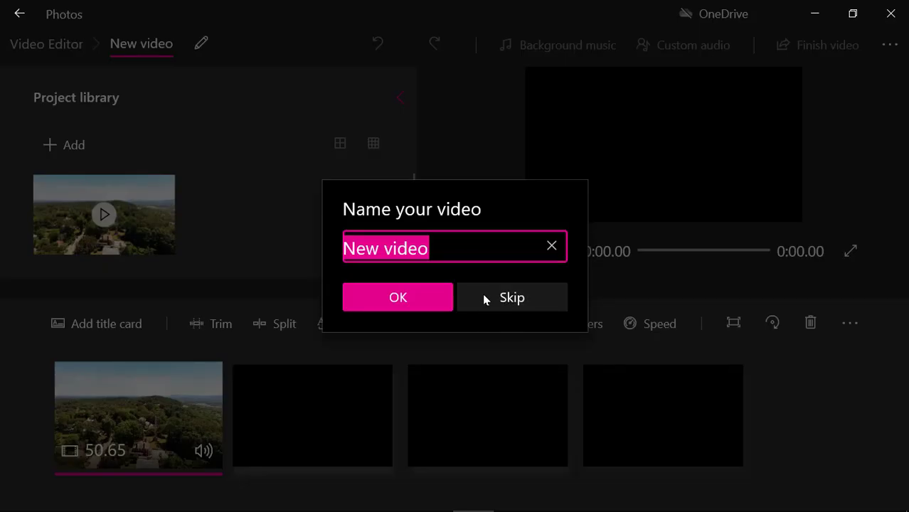
{"action": "left_click", "coordinate": [483, 299]}
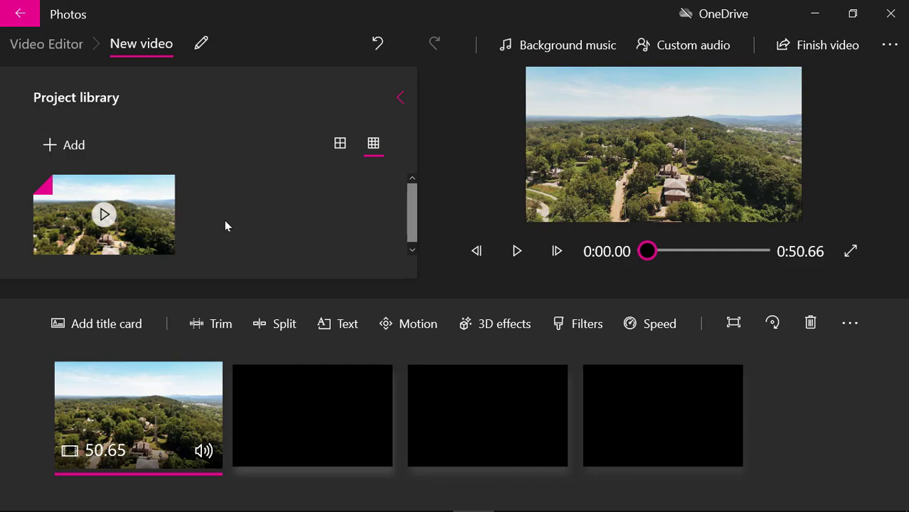
Step: Switch the project library to large thumbnails and return it to the small thumbnail view
{"action": "left_click", "coordinate": [339, 145]}
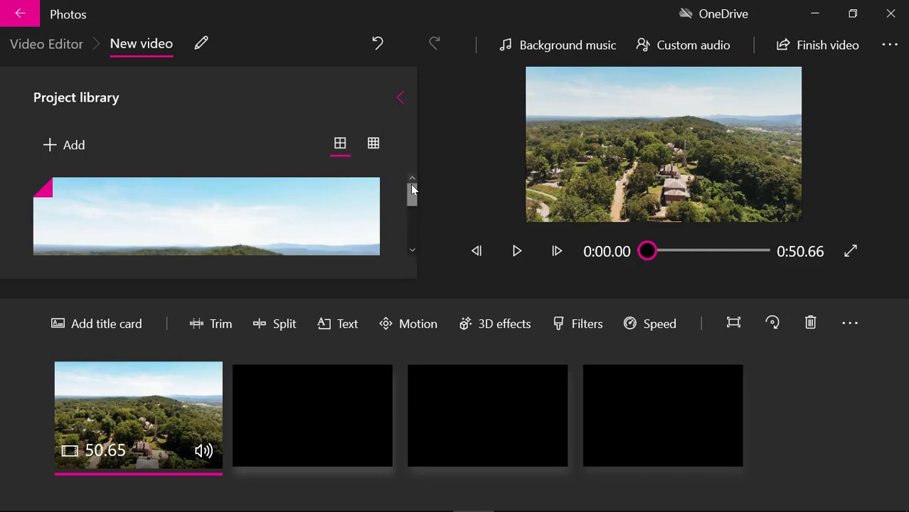
{"action": "mouse_move", "coordinate": [412, 189]}
{"action": "left_mouse_down"}
{"action": "mouse_move", "coordinate": [418, 235]}
{"action": "mouse_move", "coordinate": [418, 204]}
{"action": "mouse_move", "coordinate": [403, 174]}
{"action": "left_mouse_up"}
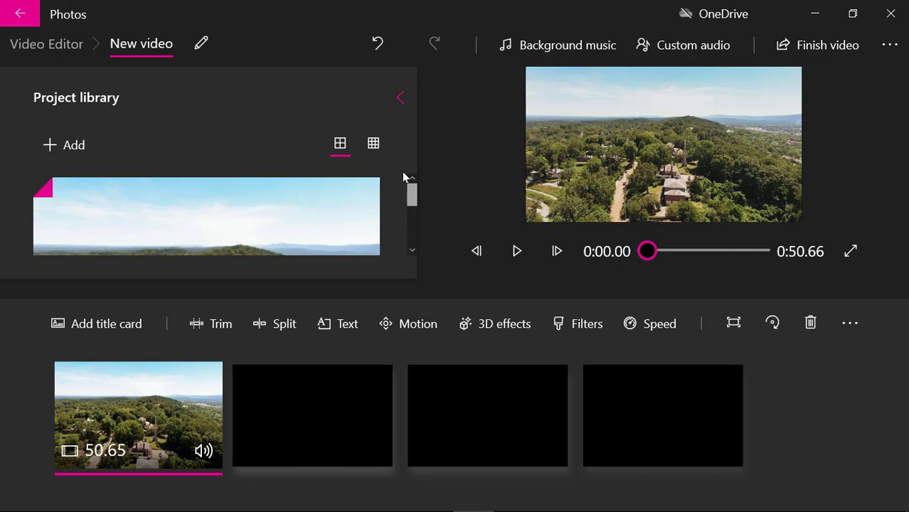
{"action": "left_click", "coordinate": [374, 144]}
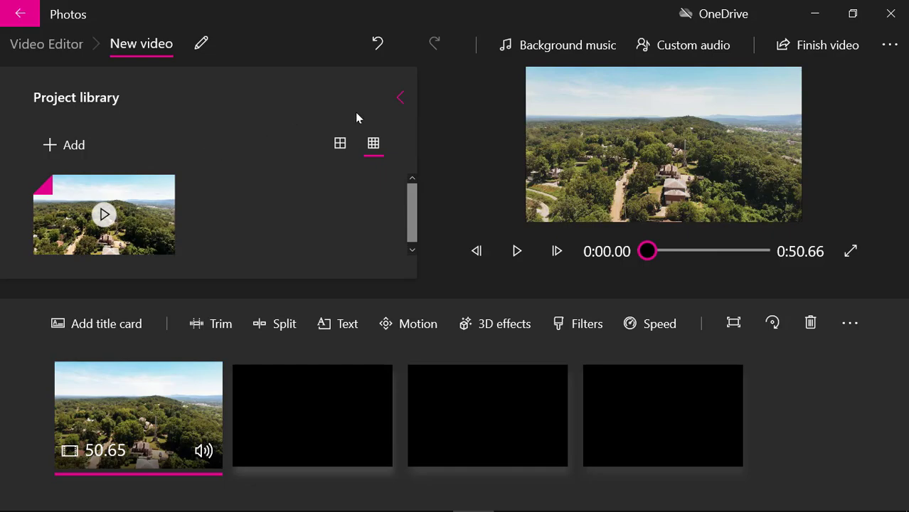
Step: Collapse the project library and add the News 24/7 3D effect to the clip at 0:01.00
{"action": "left_click", "coordinate": [400, 100]}
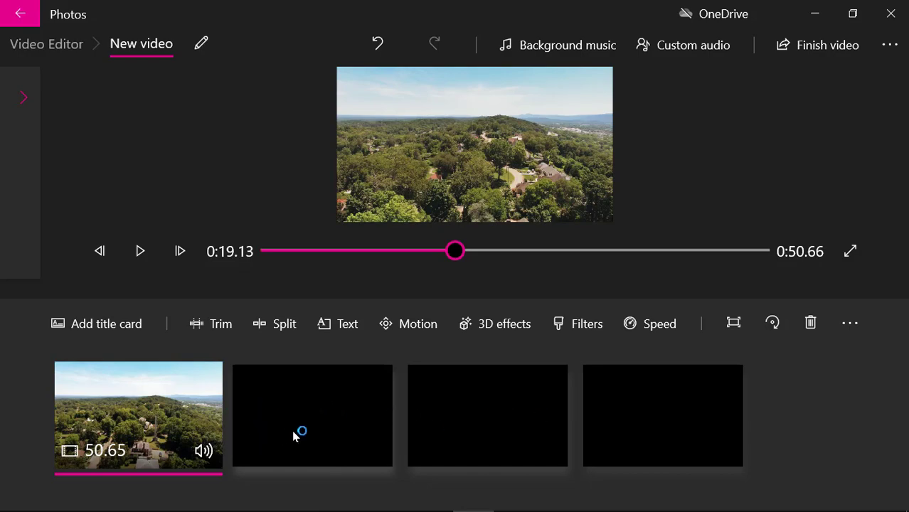
{"action": "left_click", "coordinate": [524, 325]}
{"action": "left_click", "coordinate": [524, 325]}
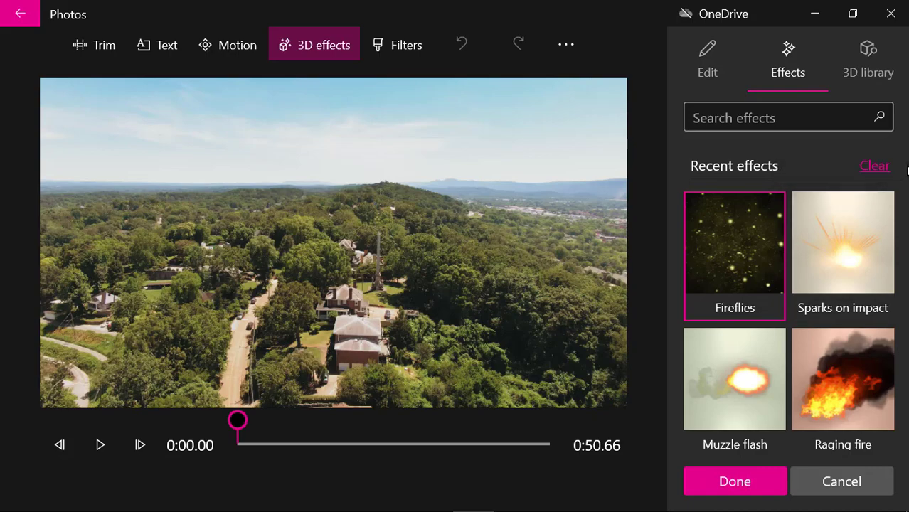
{"action": "left_click_drag", "start_coordinate": [907, 169], "coordinate": [694, 166]}
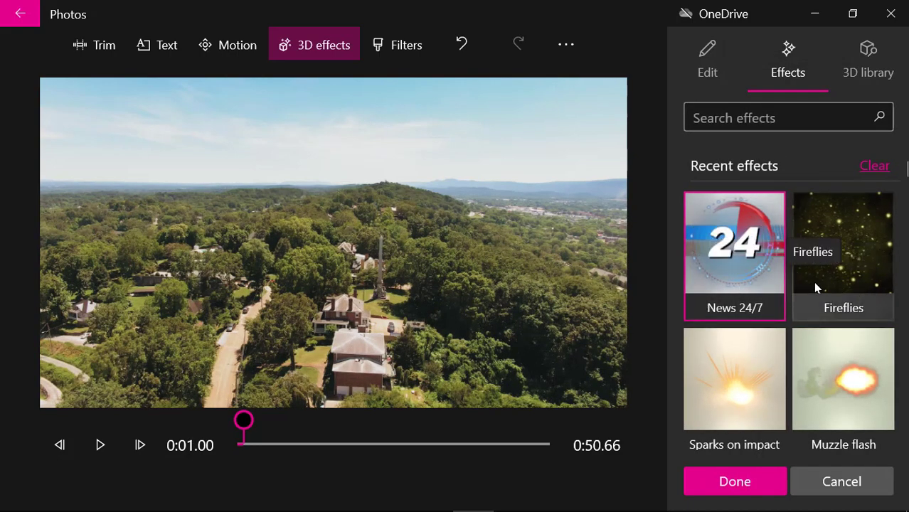
{"action": "left_click", "coordinate": [737, 258]}
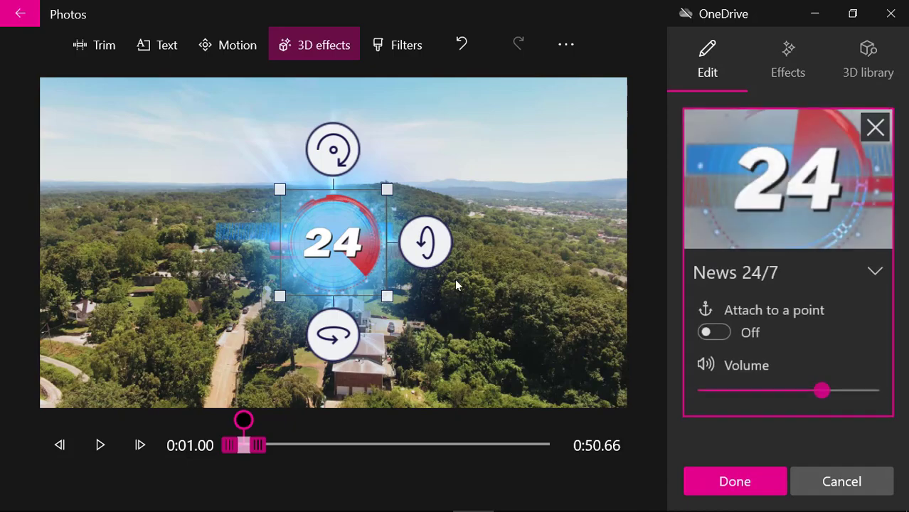
Step: Move the News 24/7 effect to the left side of the video frame and set its volume to 40
{"action": "left_click_drag", "start_coordinate": [330, 231], "coordinate": [151, 276]}
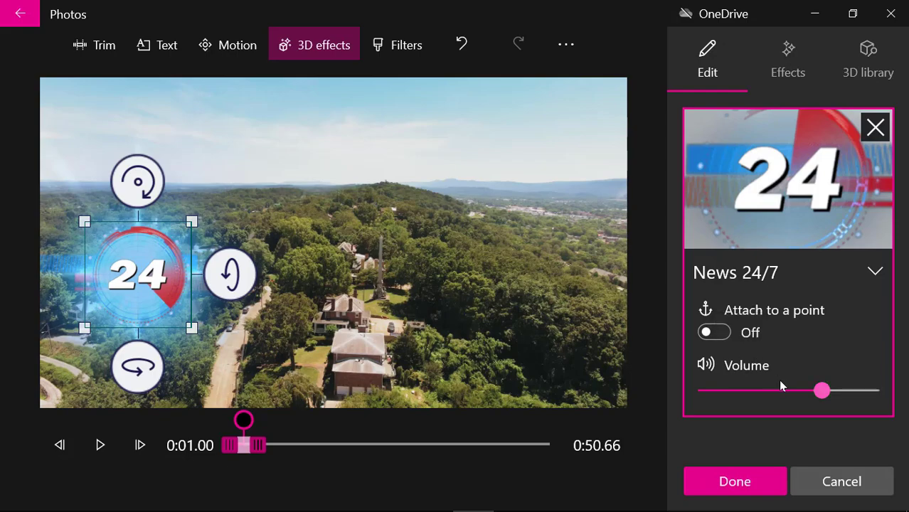
{"action": "left_click", "coordinate": [821, 395]}
{"action": "left_click_drag", "start_coordinate": [799, 399], "coordinate": [876, 392]}
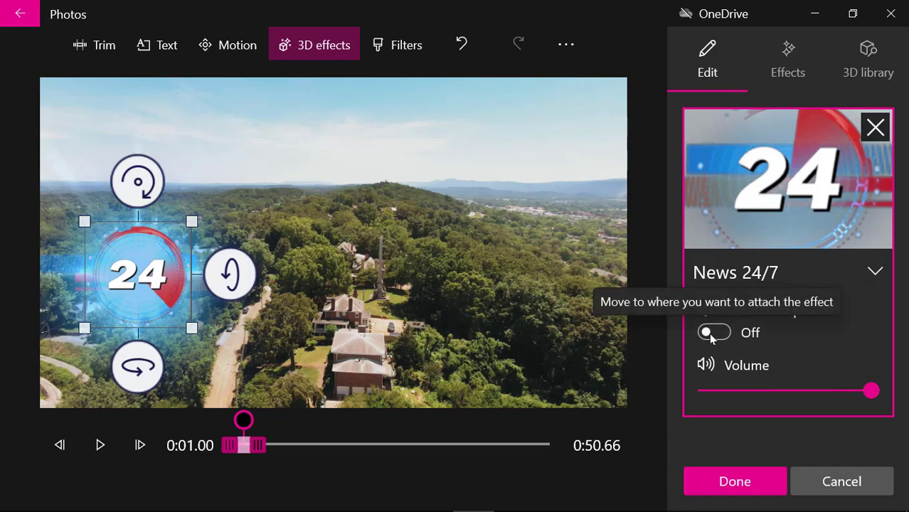
{"action": "left_click_drag", "start_coordinate": [868, 395], "coordinate": [870, 396]}
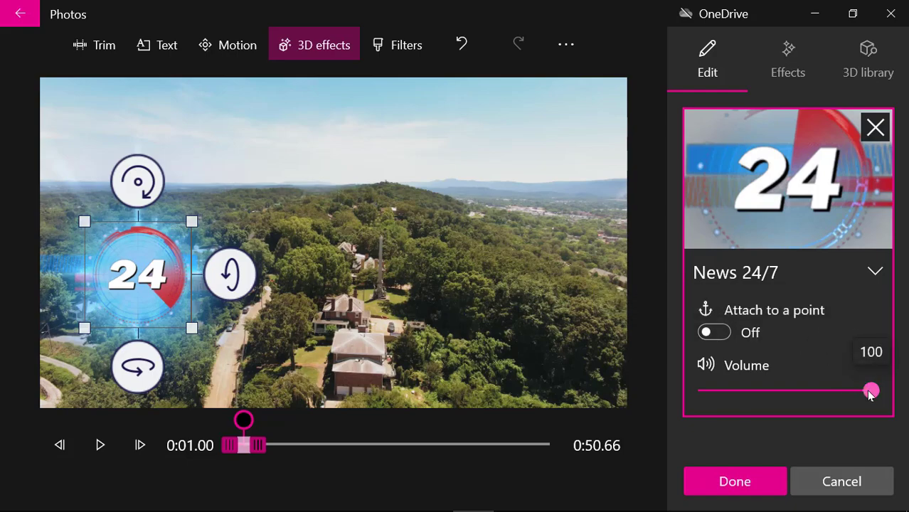
{"action": "left_click_drag", "start_coordinate": [870, 395], "coordinate": [771, 399]}
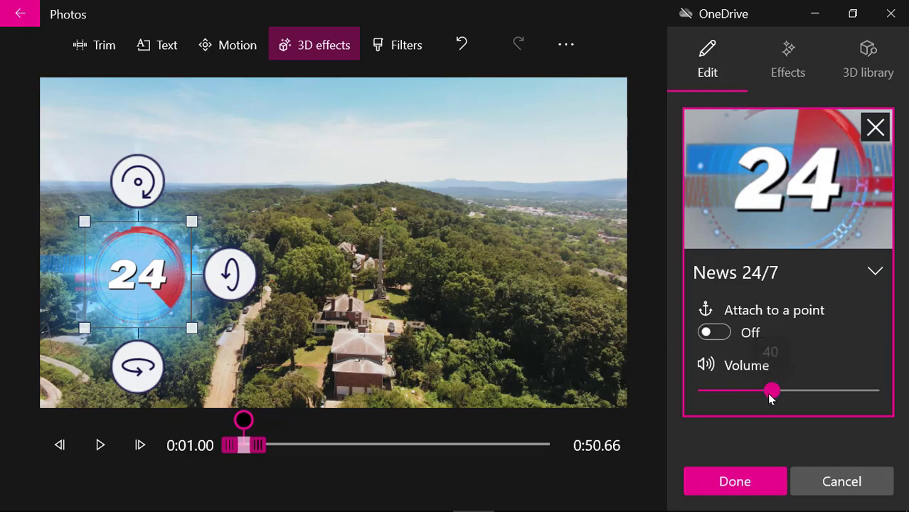
{"action": "left_click", "coordinate": [740, 480]}
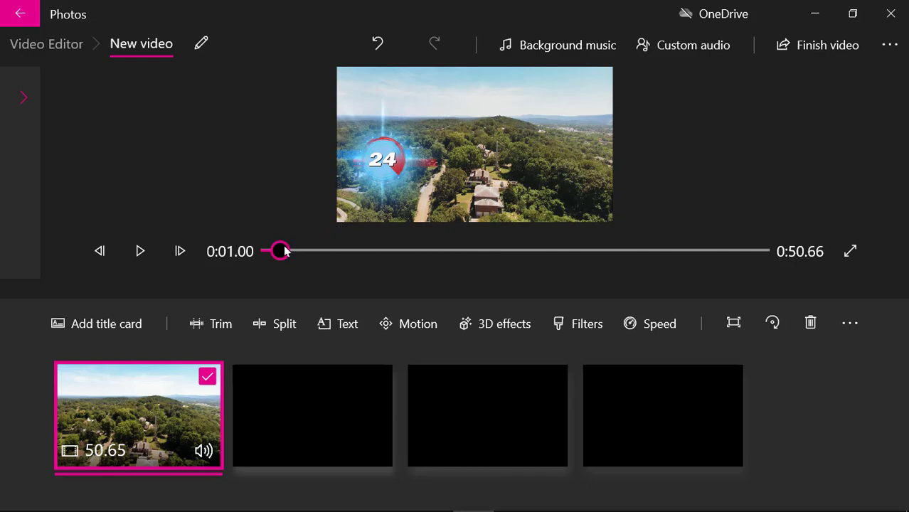
Step: Preview the edited clip from 0:00.00 to check the placed News 24/7 effect
{"action": "left_click_drag", "start_coordinate": [284, 248], "coordinate": [235, 260]}
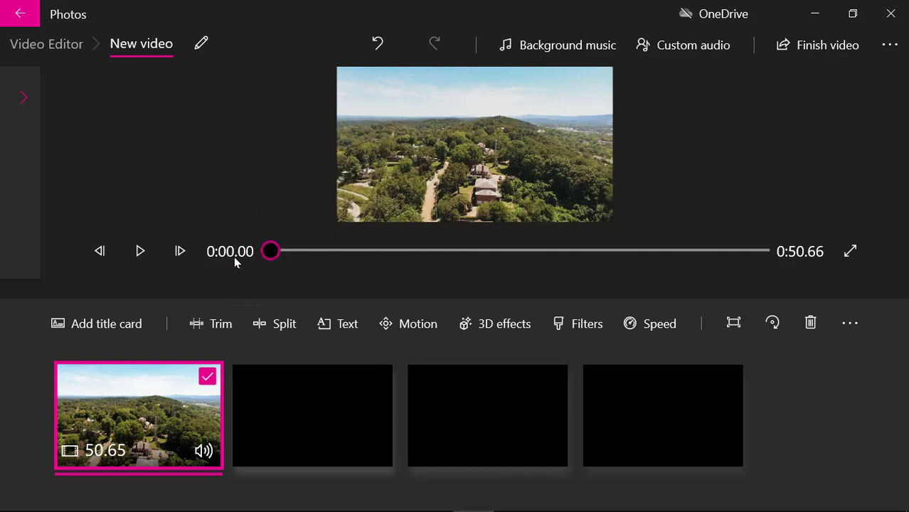
{"action": "left_click", "coordinate": [138, 261]}
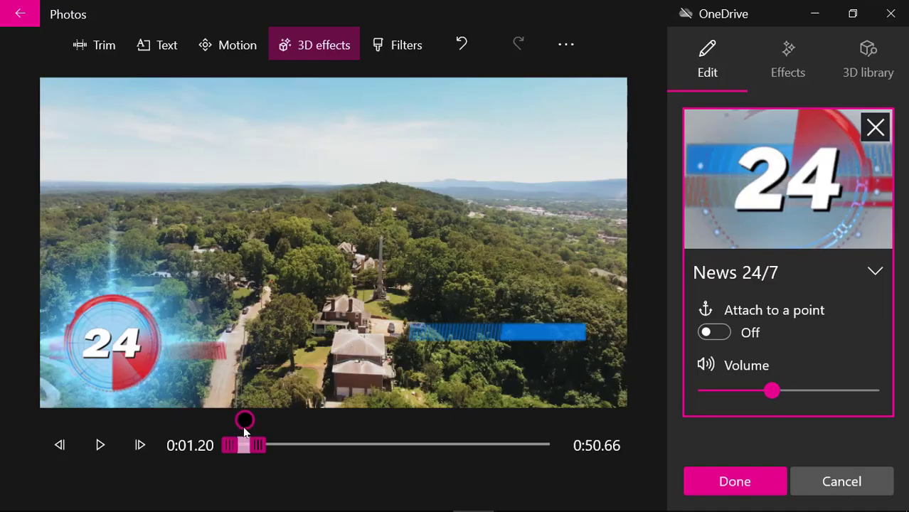
Step: Extend the News 24/7 effect's duration to the end of the clip and apply the change
{"action": "left_click", "coordinate": [243, 427]}
{"action": "left_click", "coordinate": [80, 326]}
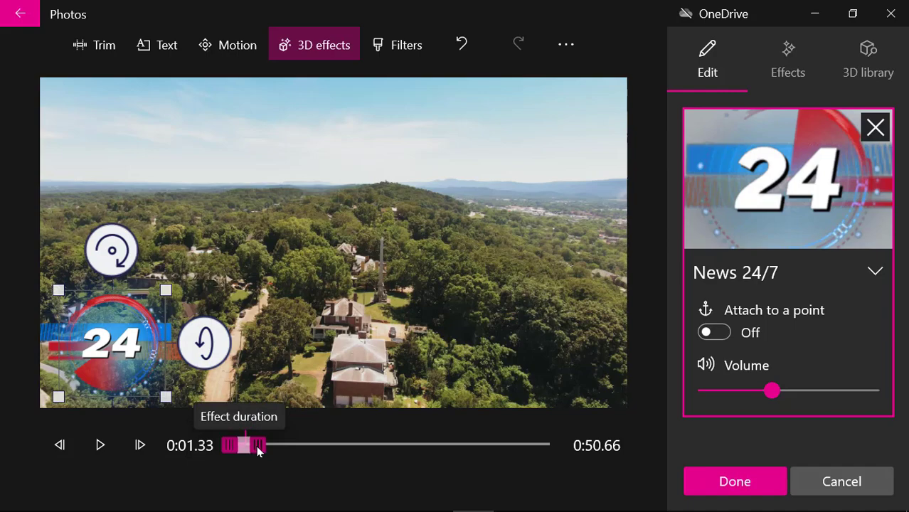
{"action": "left_click_drag", "start_coordinate": [260, 445], "coordinate": [424, 447]}
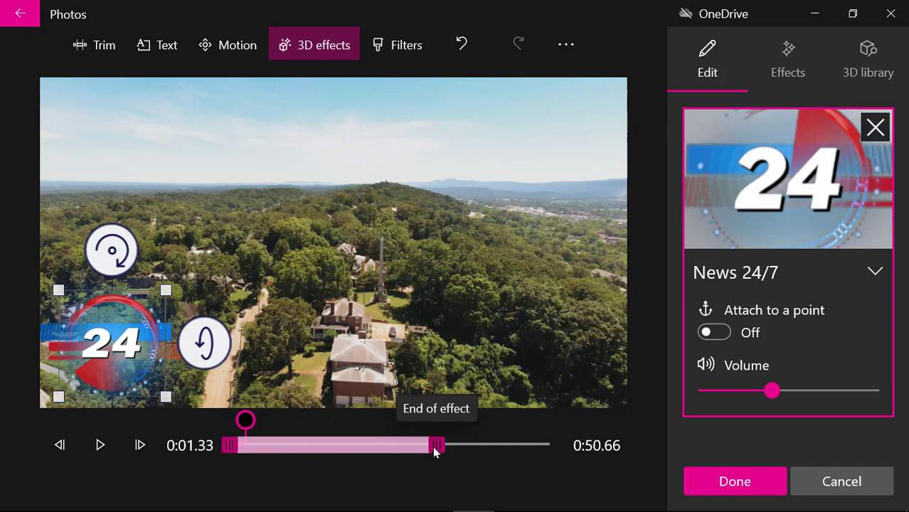
{"action": "left_click_drag", "start_coordinate": [436, 452], "coordinate": [561, 452]}
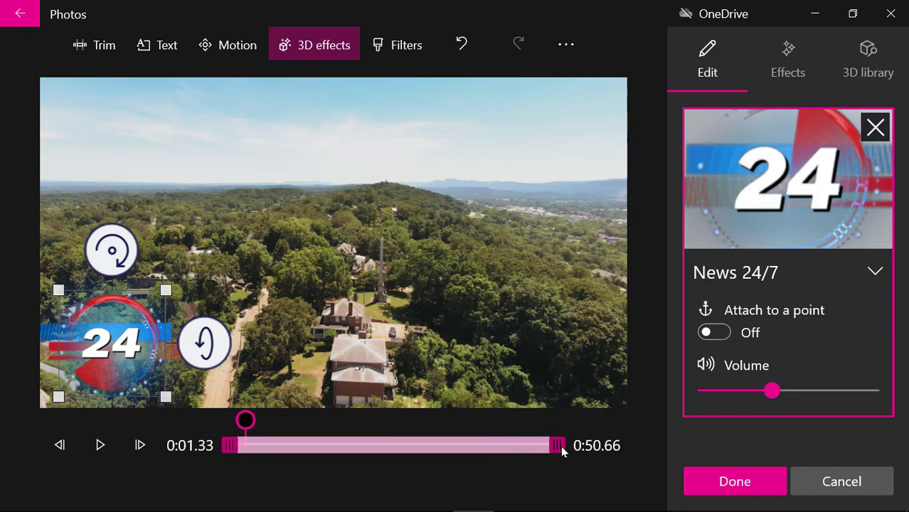
{"action": "left_click", "coordinate": [764, 488]}
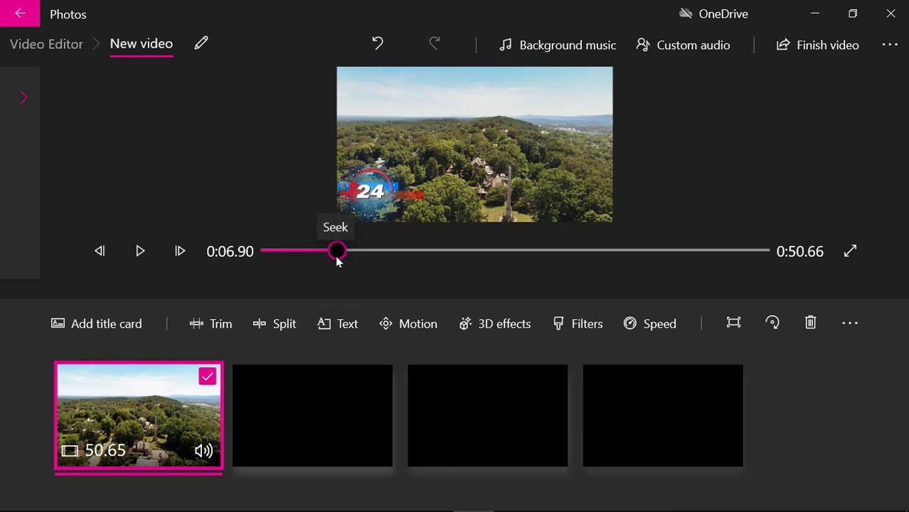
Step: Play the video from near its beginning to check the extended news effect
{"action": "left_click", "coordinate": [259, 264]}
{"action": "key", "text": "space"}
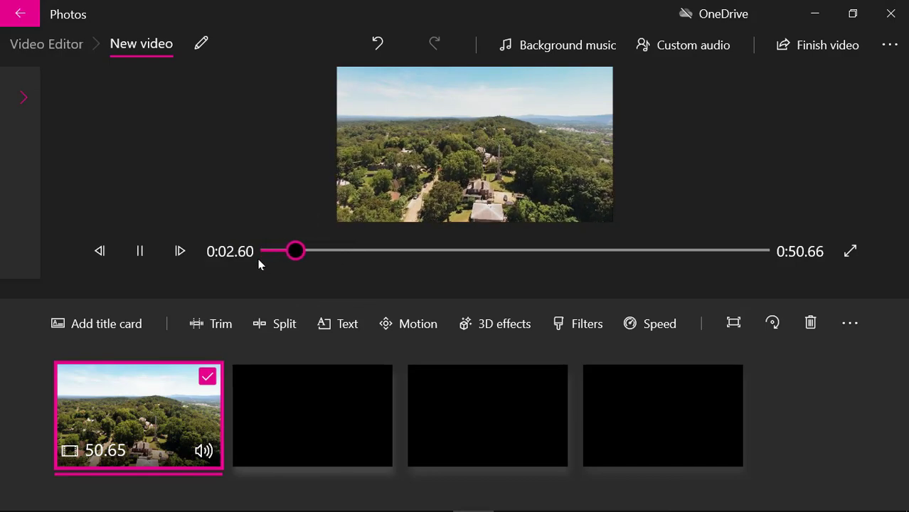
{"action": "key", "text": "space"}
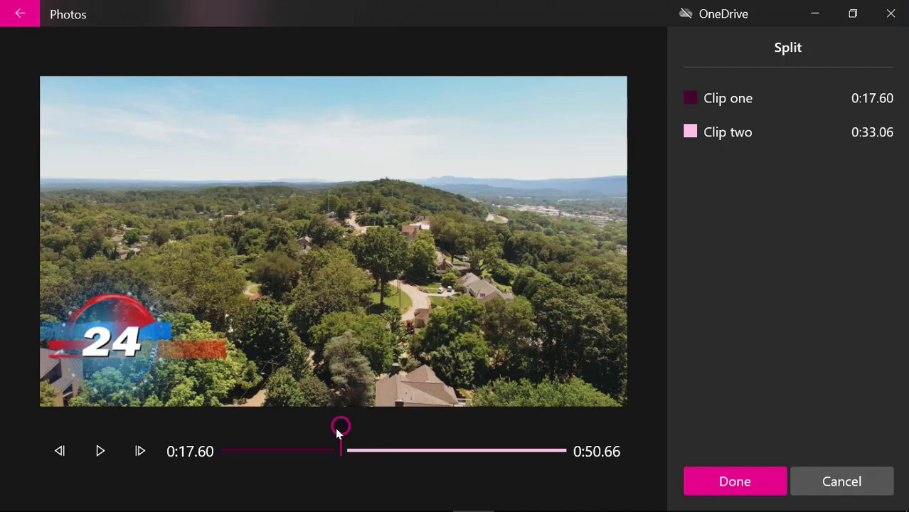
Step: Set the split point of the clip at 0:26.13
{"action": "left_click_drag", "start_coordinate": [339, 427], "coordinate": [397, 429]}
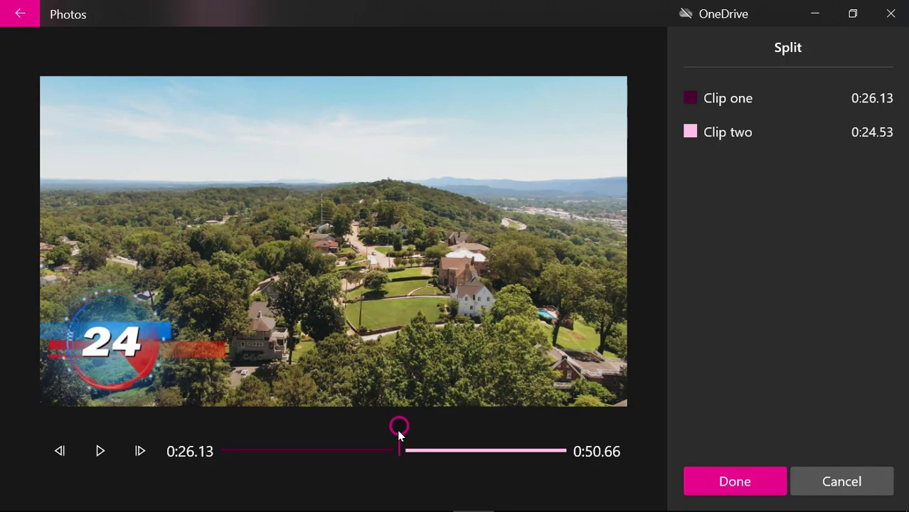